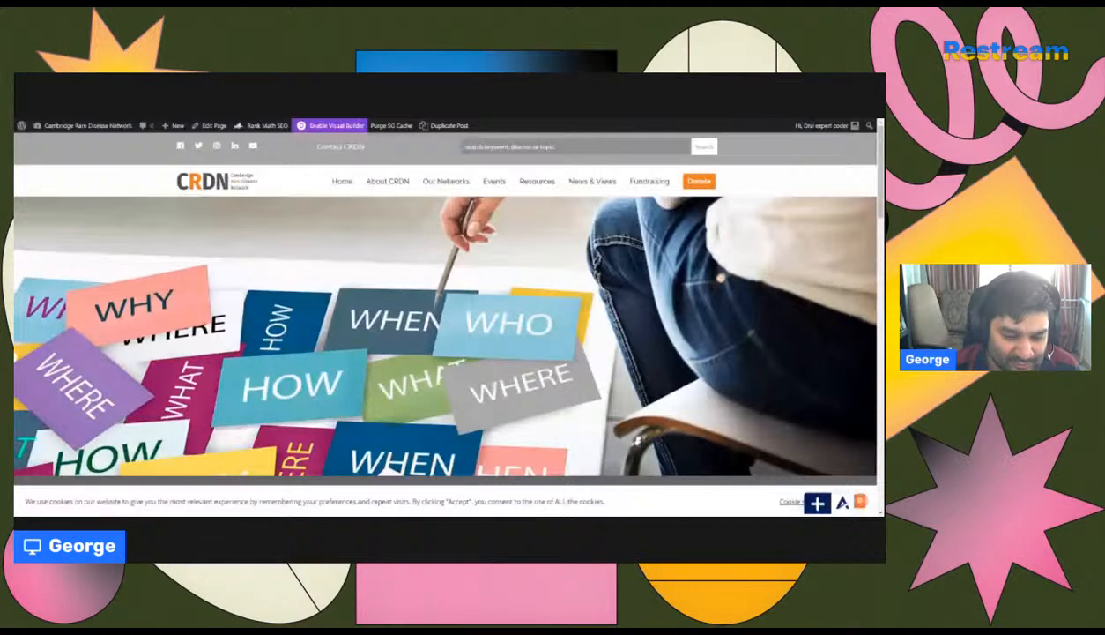
Enable the visual builder on the home page and try to save the "Why a regional rare disease charity?" section to the library
click(343, 125)
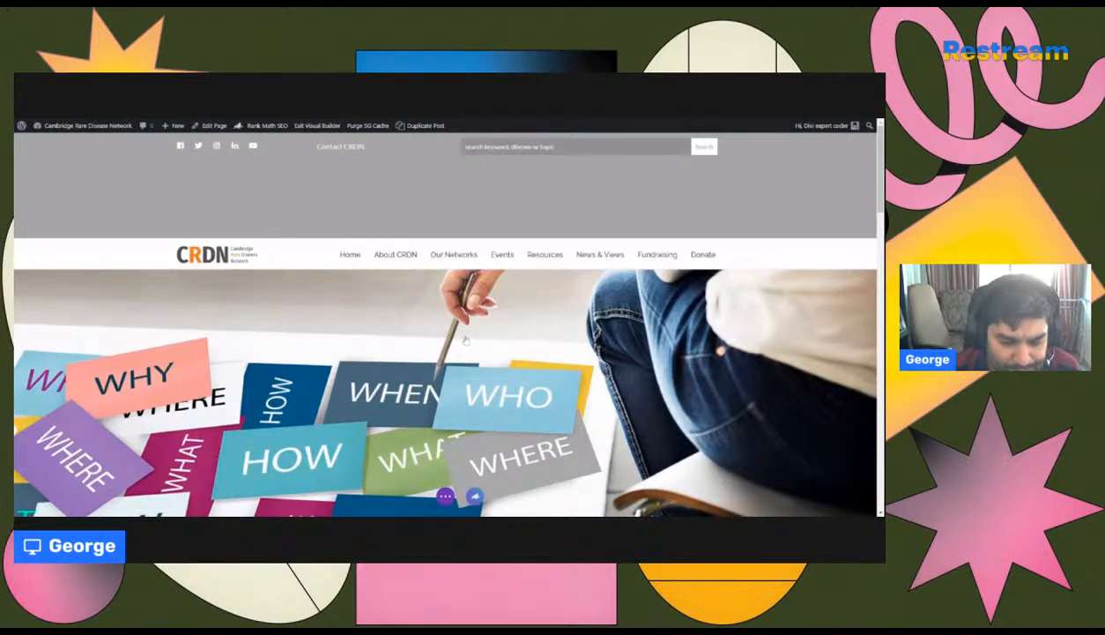
scroll(502, 349, down, 3)
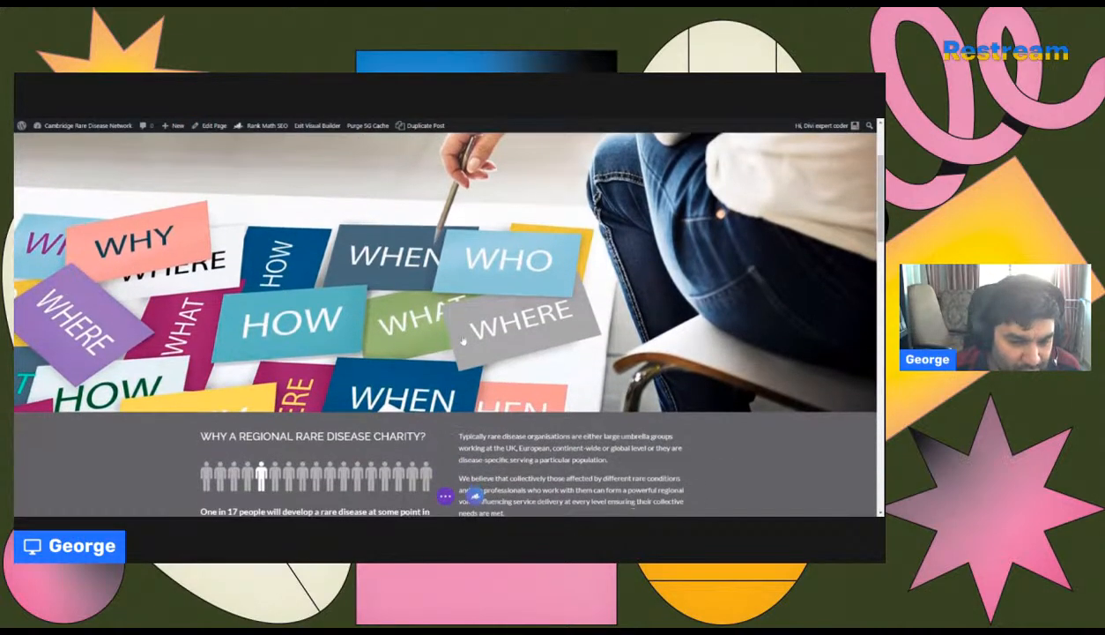
scroll(462, 342, down, 3)
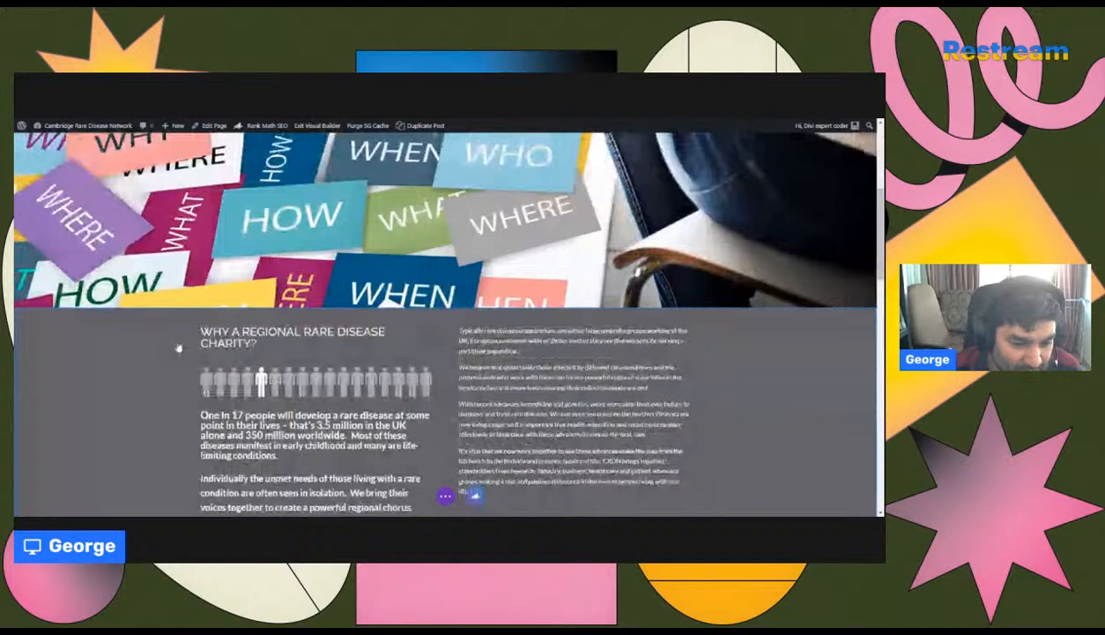
mouse_move(184, 337)
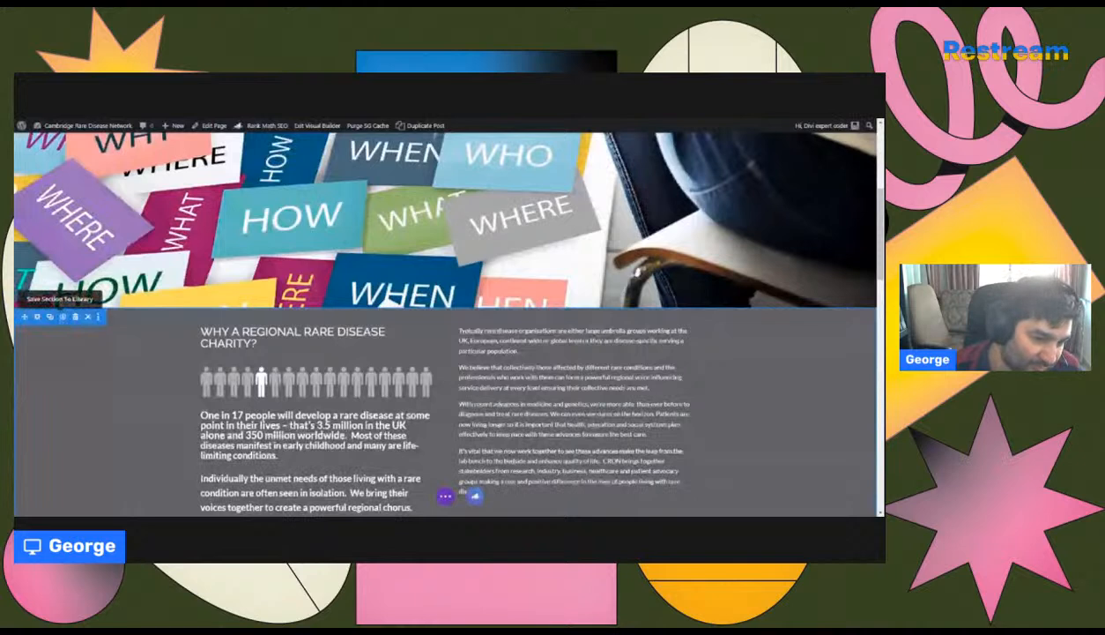
click(62, 316)
text(sdsdsjdsdsjk)
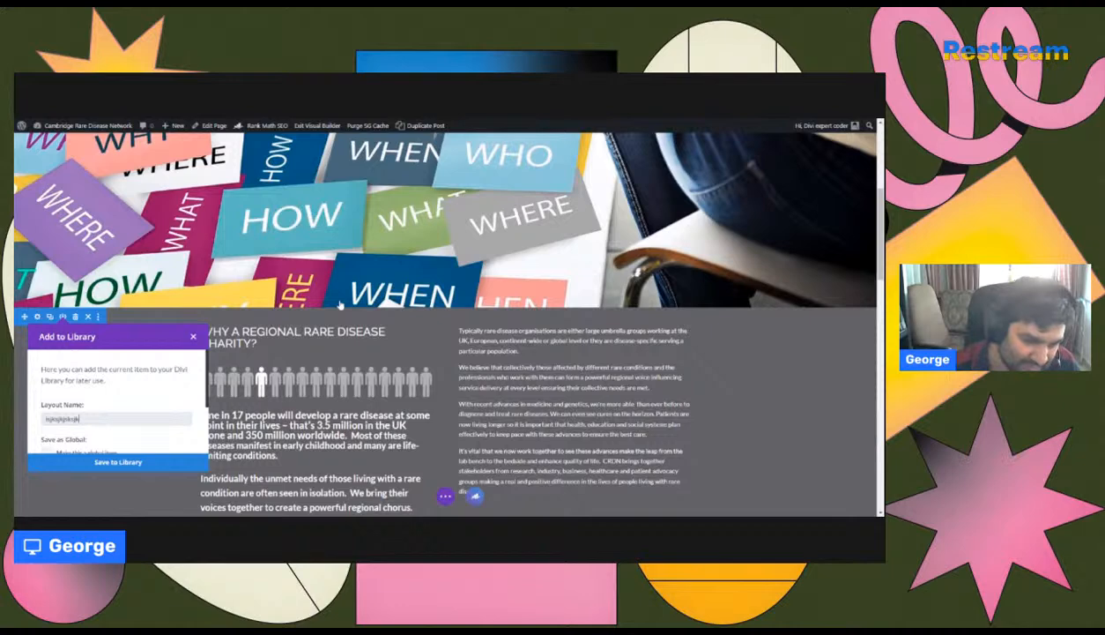
key(Return)
scroll(512, 333, down, 3)
scroll(418, 351, up, 2)
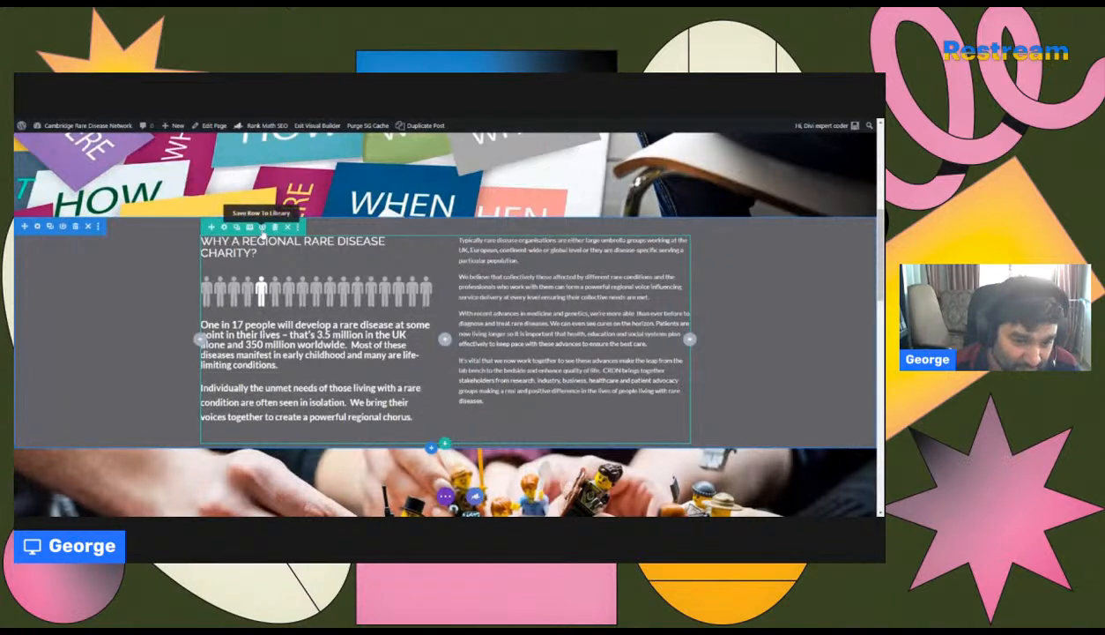
Open the Add to Library form for the row in that section, dismiss it and exit the visual builder
click(263, 228)
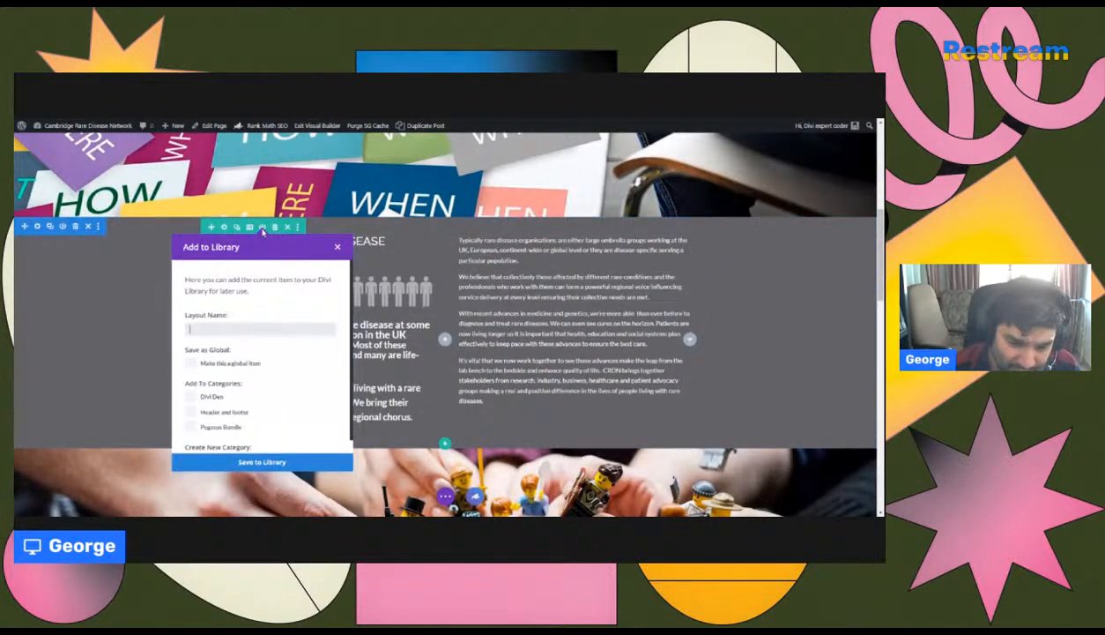
click(446, 381)
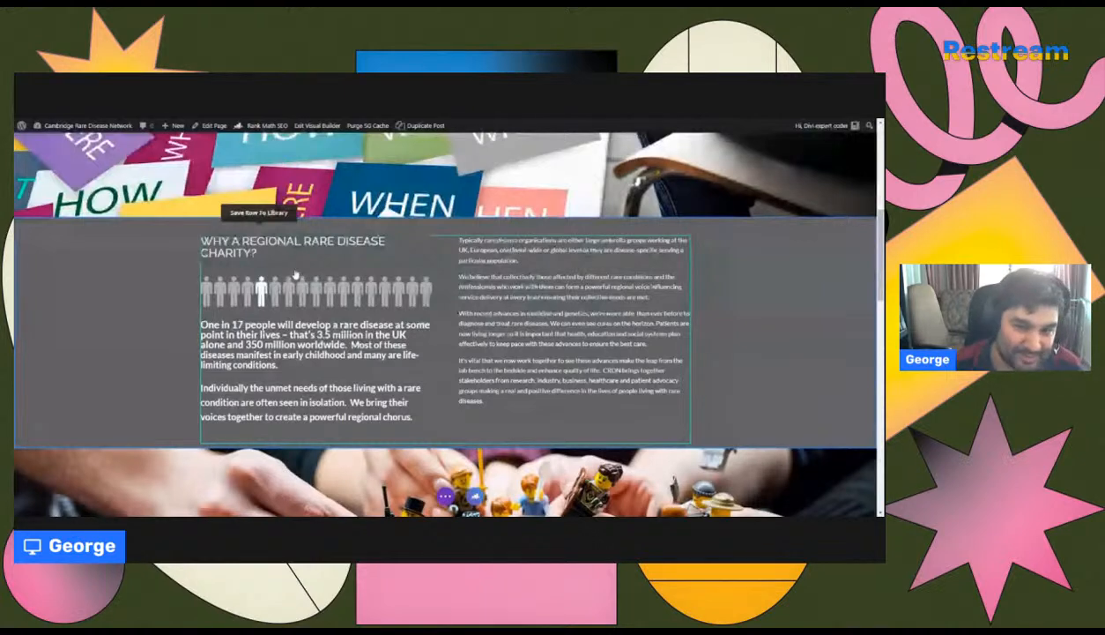
click(308, 129)
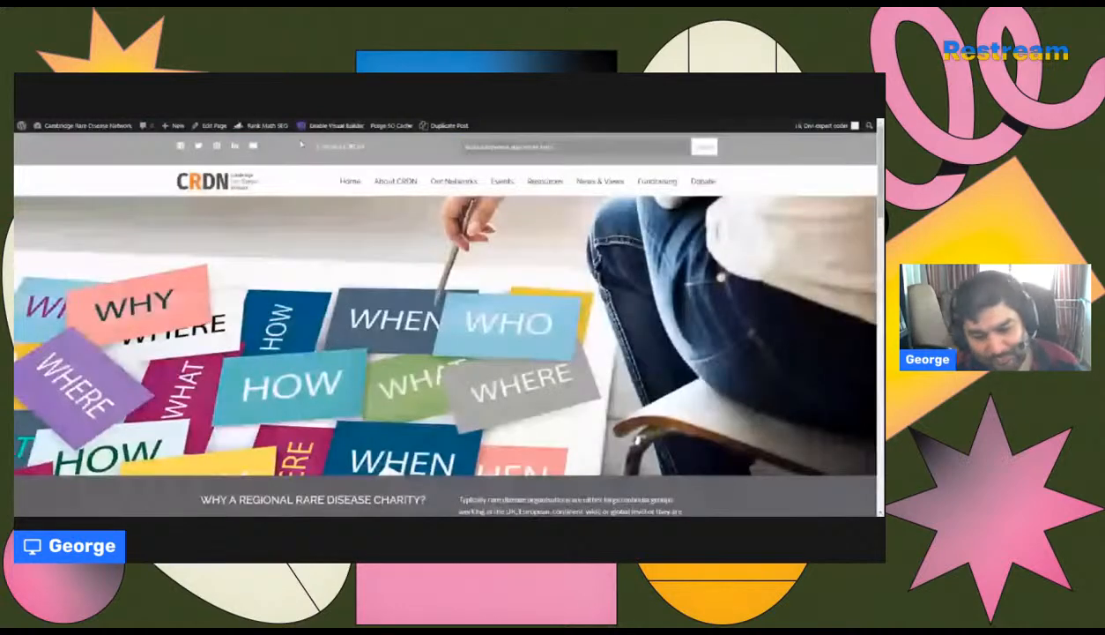
scroll(454, 435, down, 8)
scroll(378, 225, up, 3)
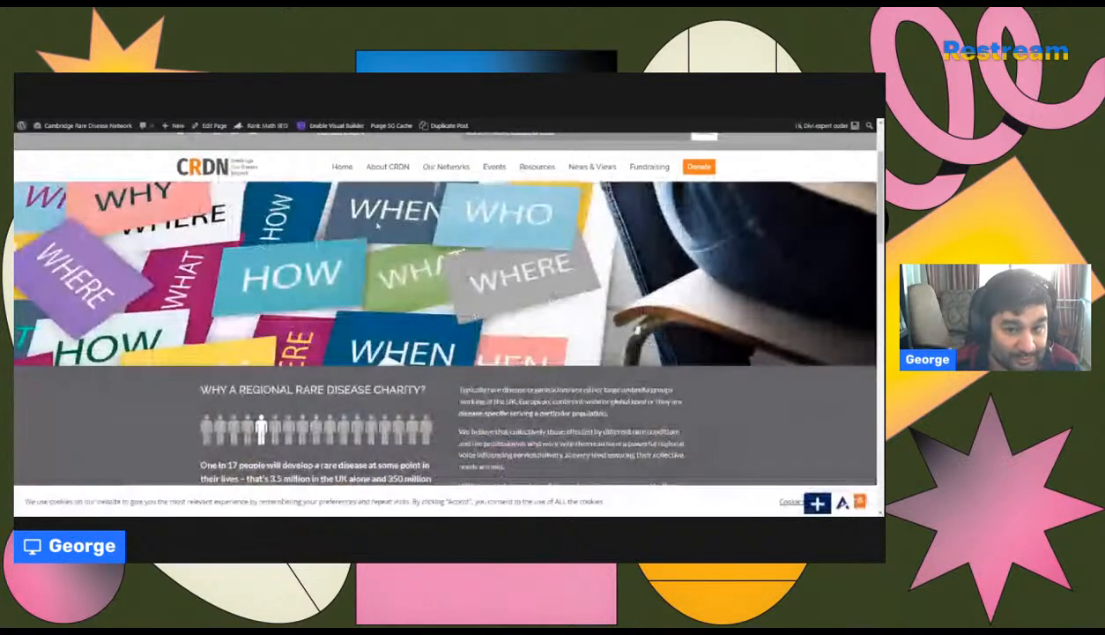
scroll(377, 226, up, 3)
Open the Divi Library from the site dashboard and look through the saved layouts and their types
mouse_move(62, 139)
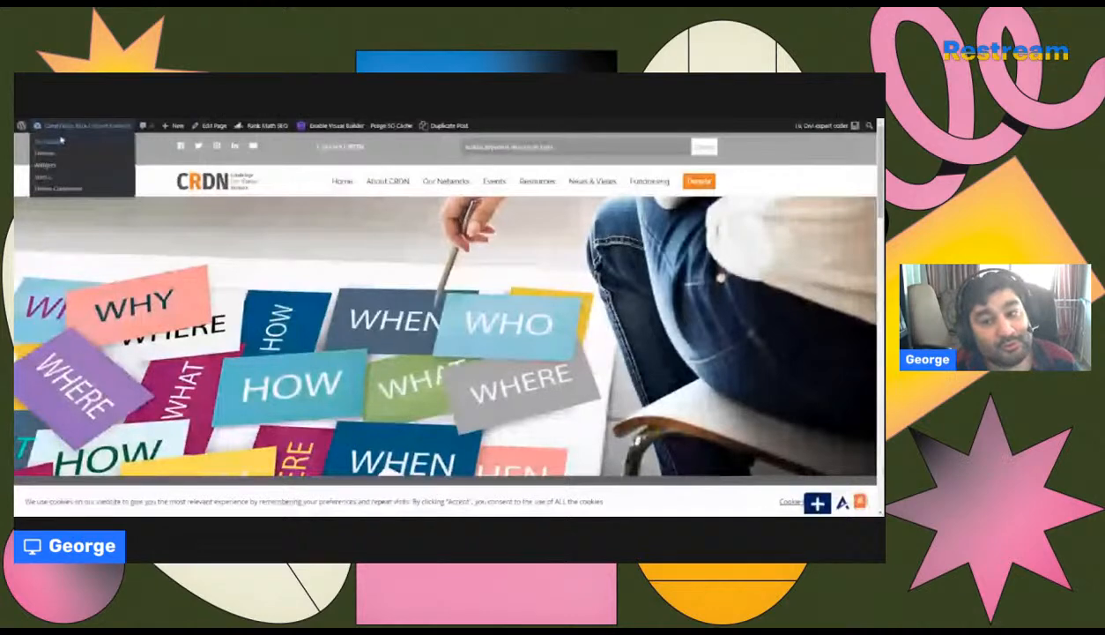
click(61, 139)
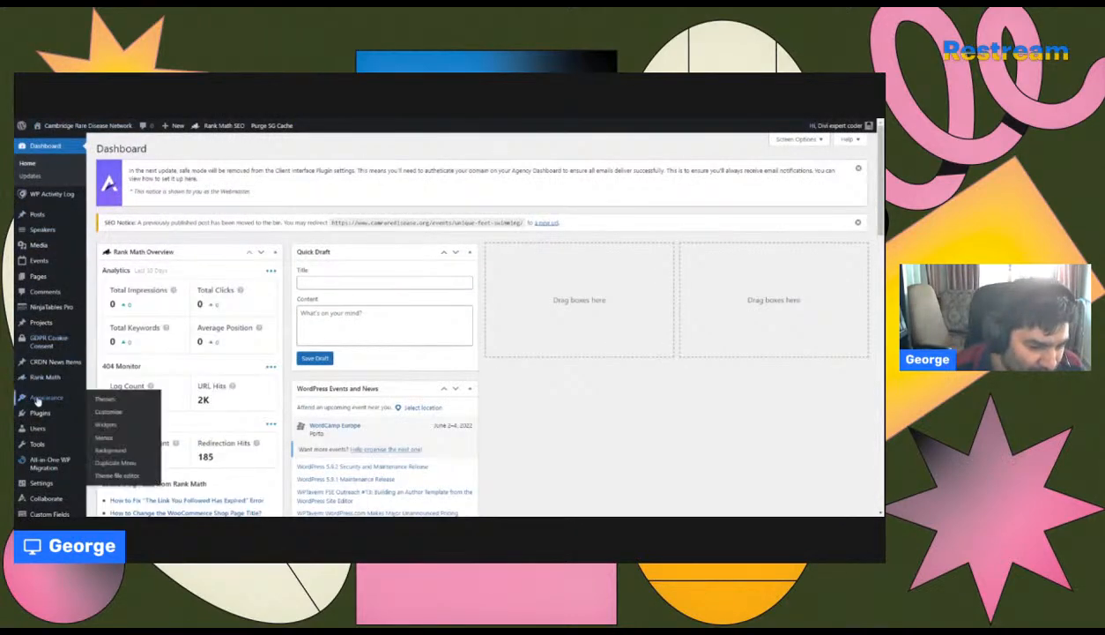
scroll(46, 402, down, 5)
mouse_move(44, 410)
scroll(35, 419, down, 3)
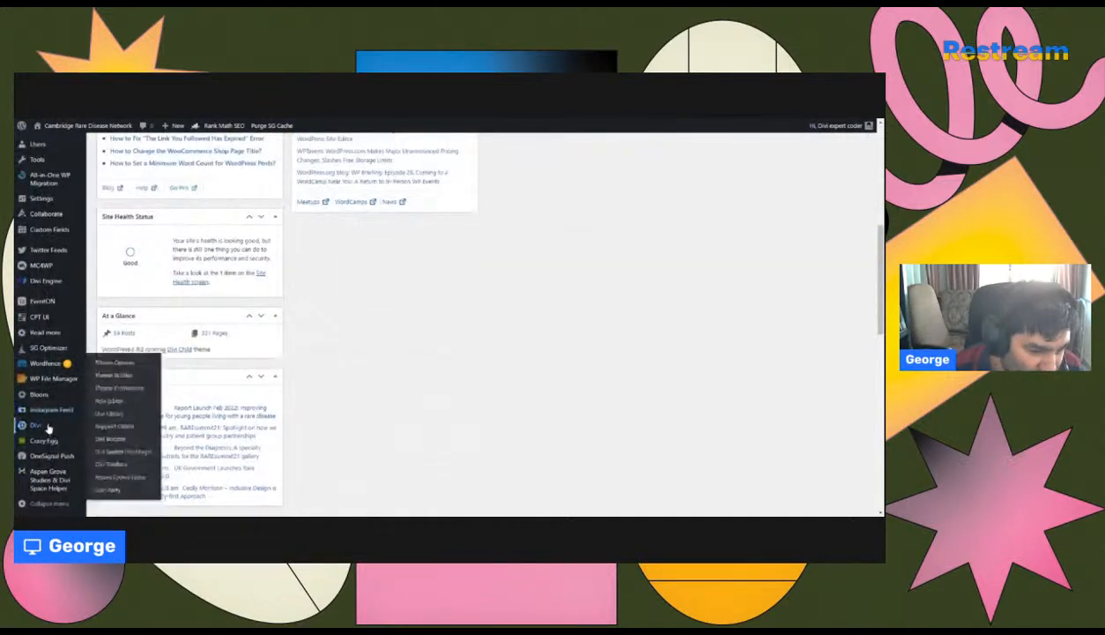
click(110, 414)
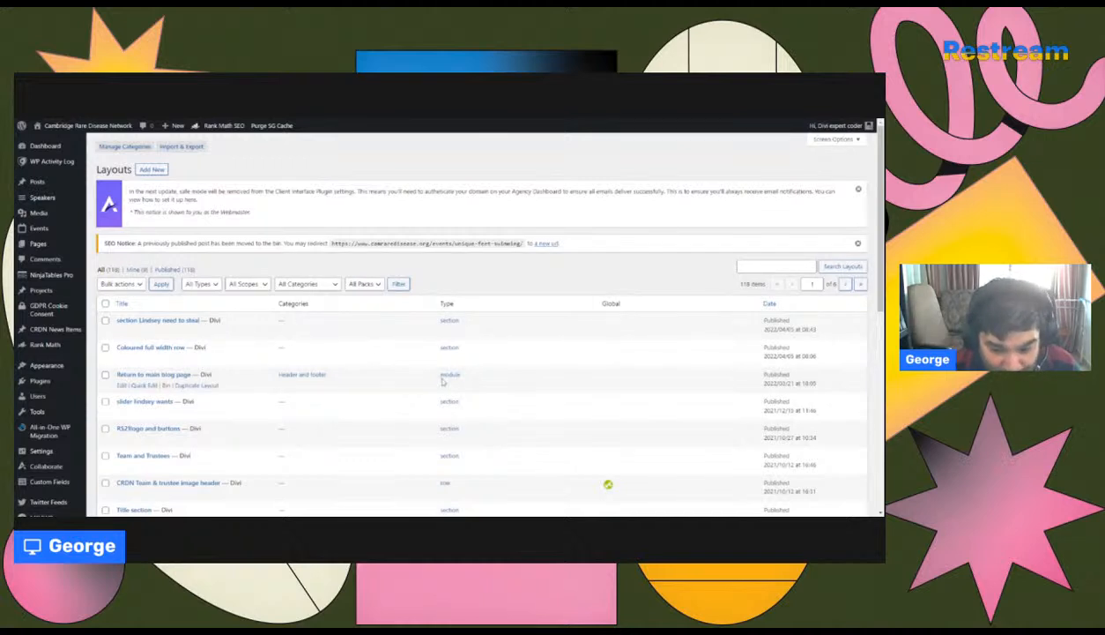
scroll(437, 375, down, 1)
scroll(443, 385, down, 2)
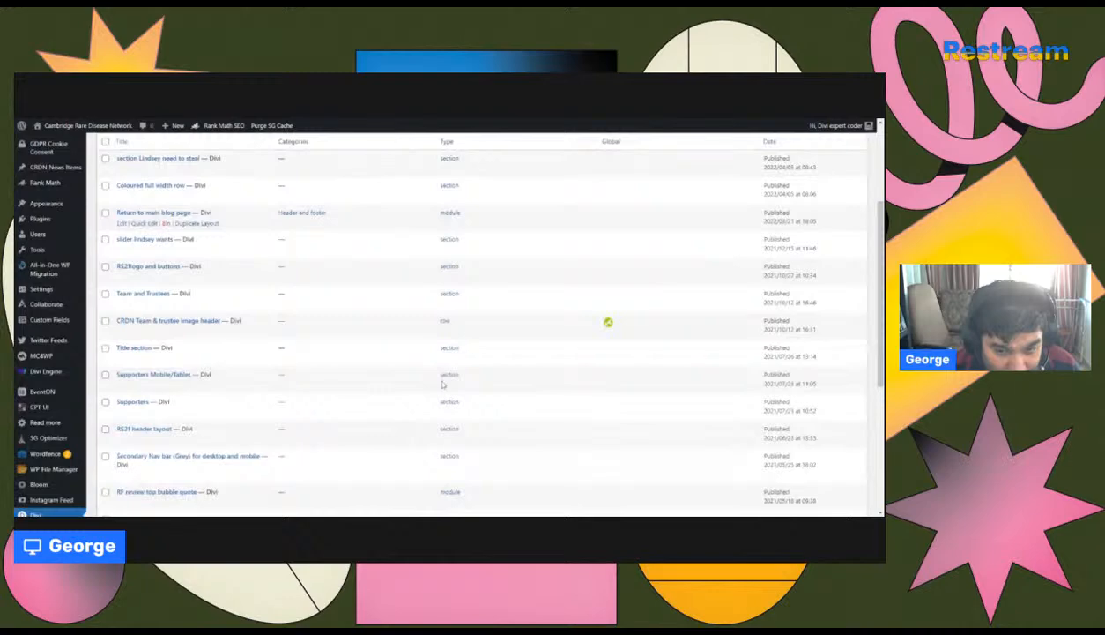
scroll(444, 305, up, 3)
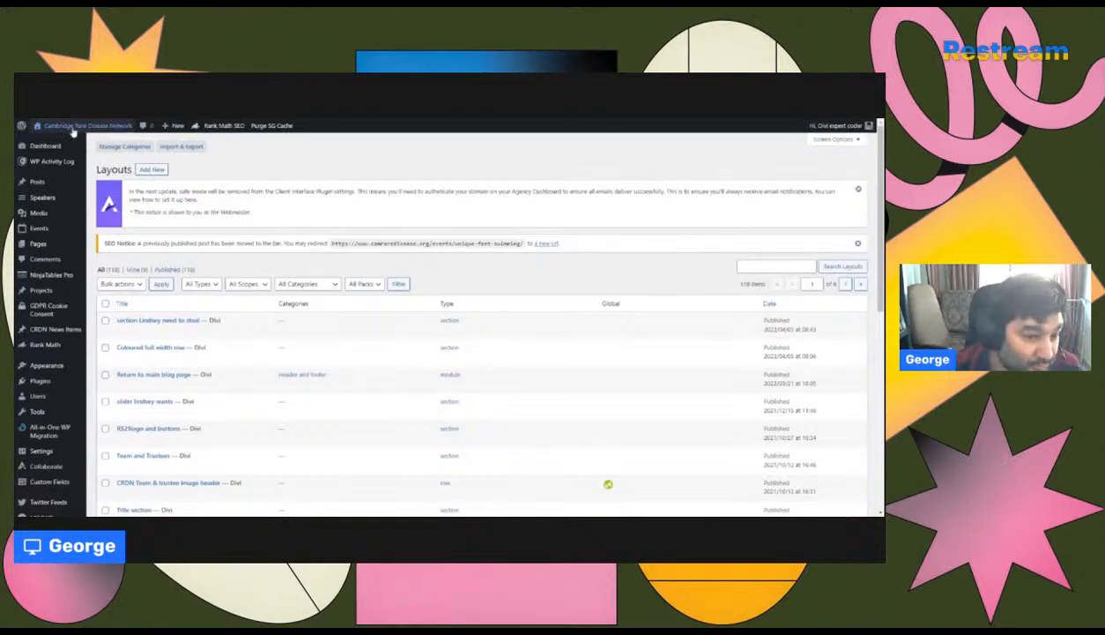
Find the draft page "dbdghx" in the page list and open it in the front-end Divi builder
mouse_move(39, 244)
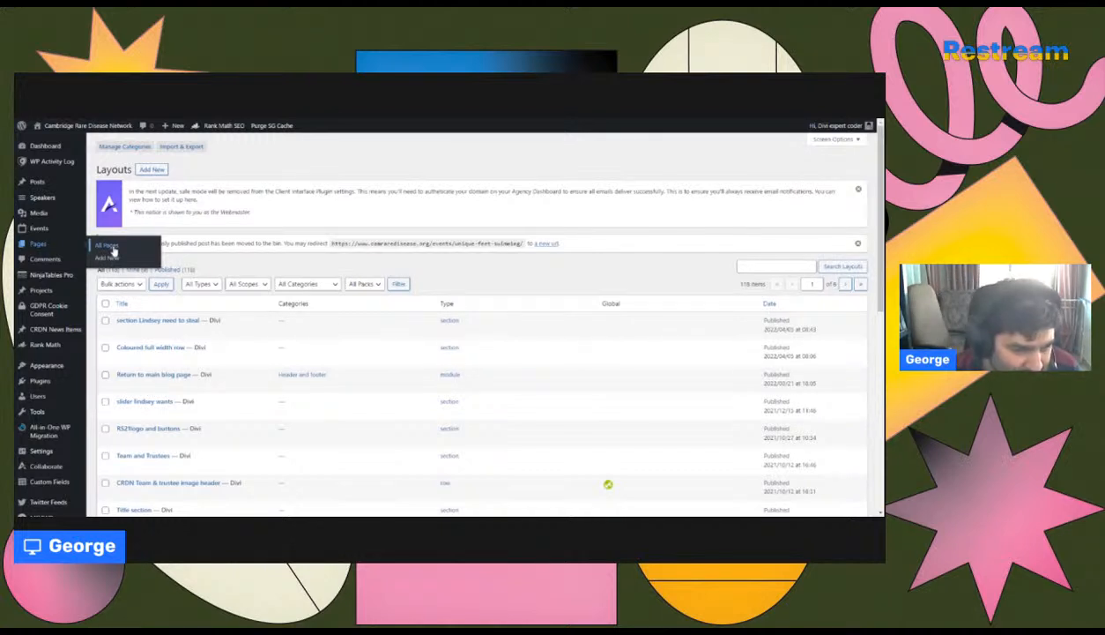
click(110, 247)
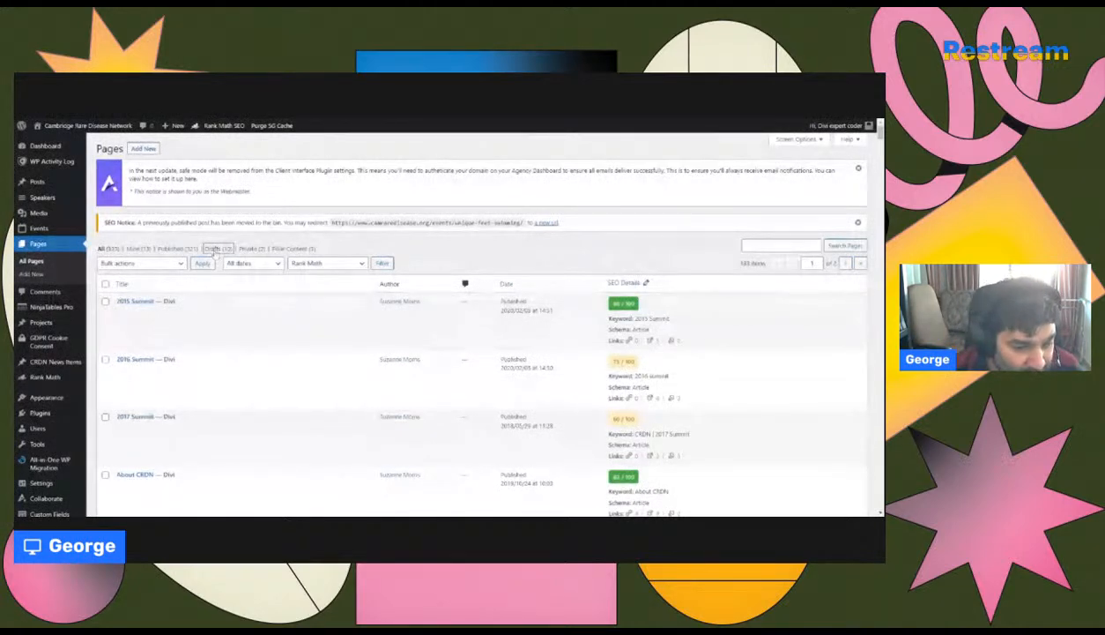
click(214, 250)
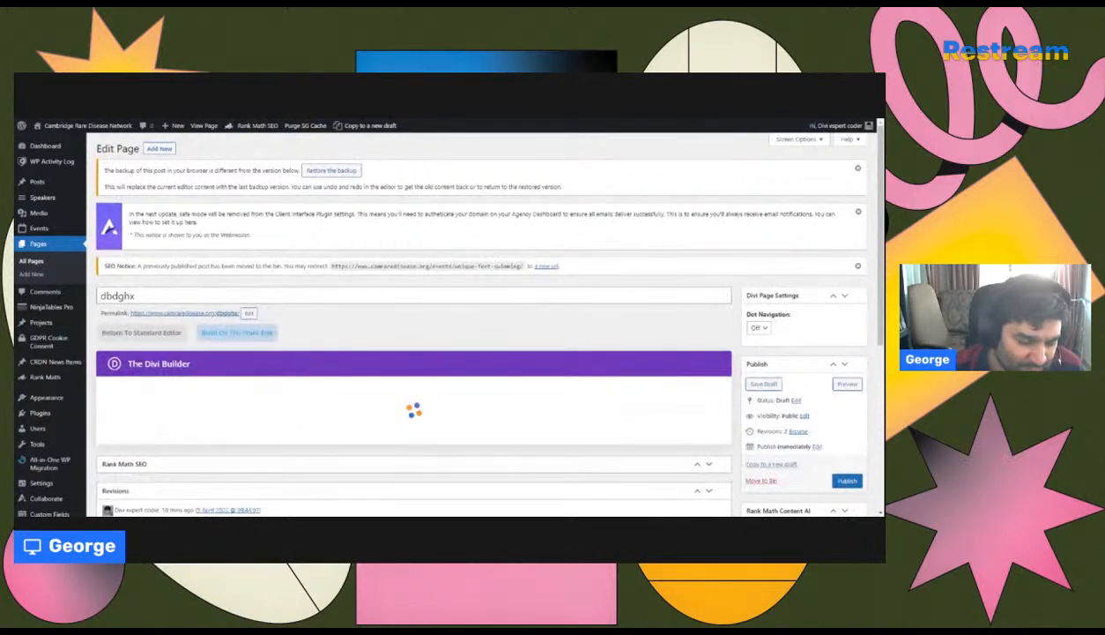
click(234, 334)
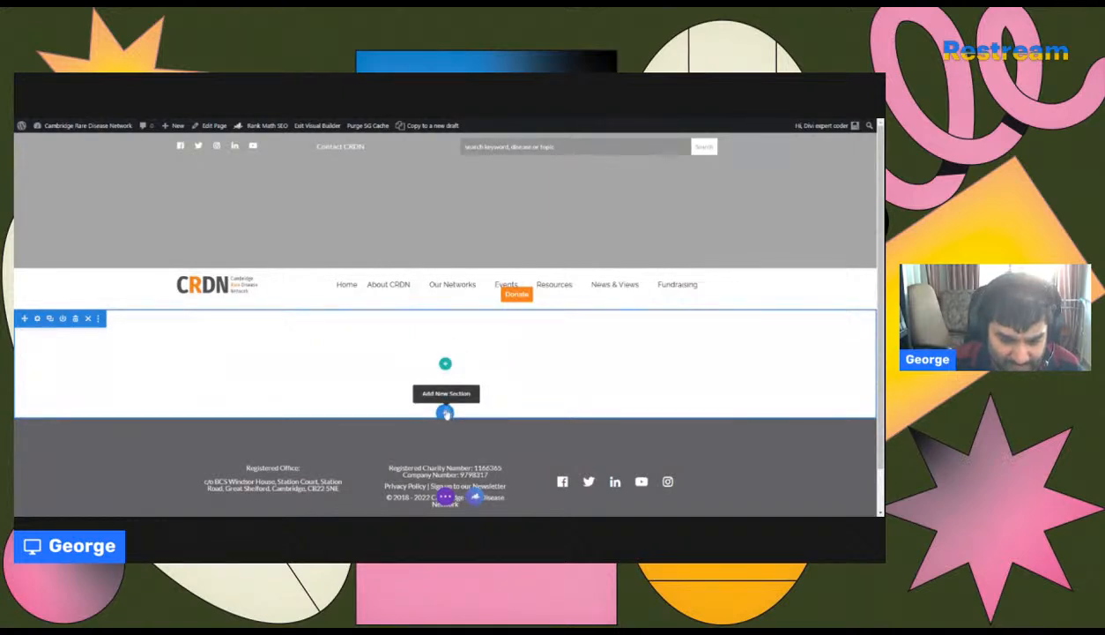
Insert the saved "Why a regional rare disease charity?" section from the library below the page's empty section
click(446, 413)
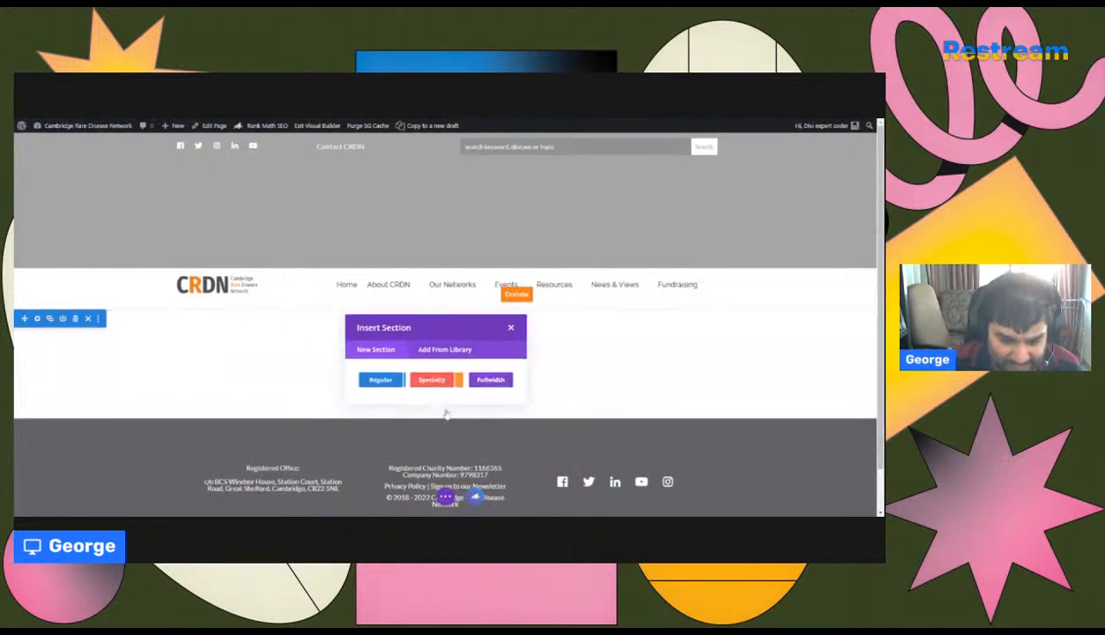
click(441, 350)
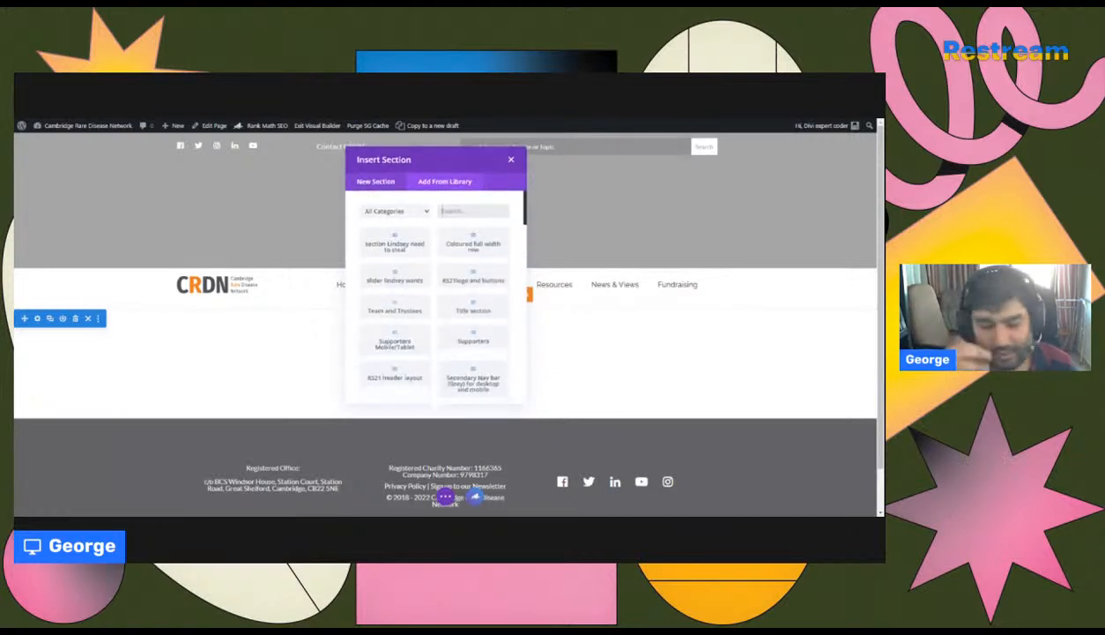
click(401, 250)
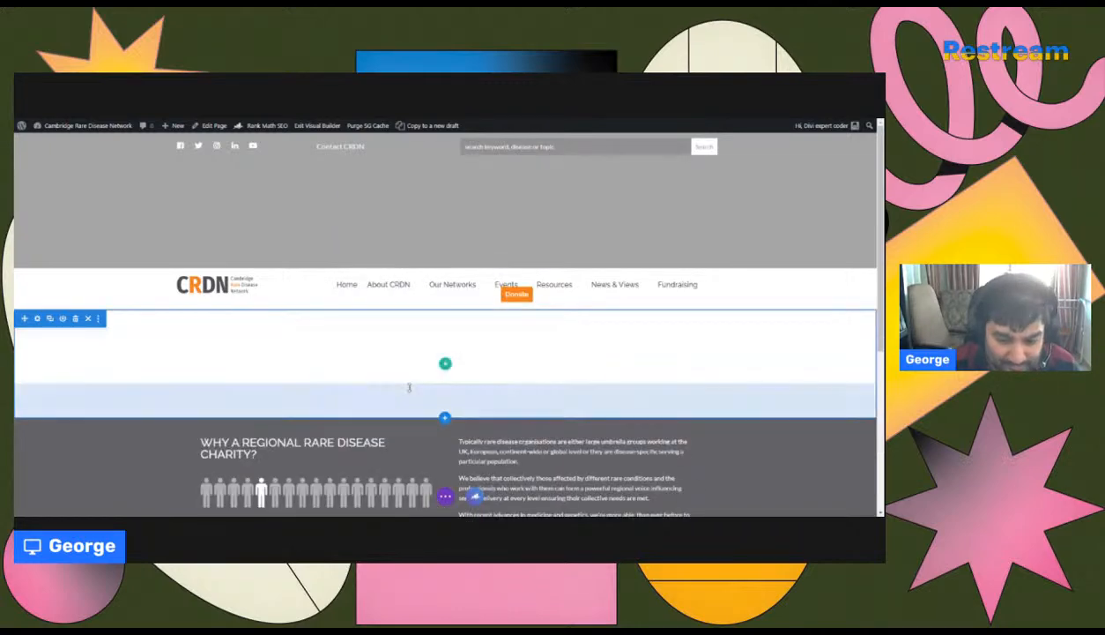
scroll(379, 383, down, 5)
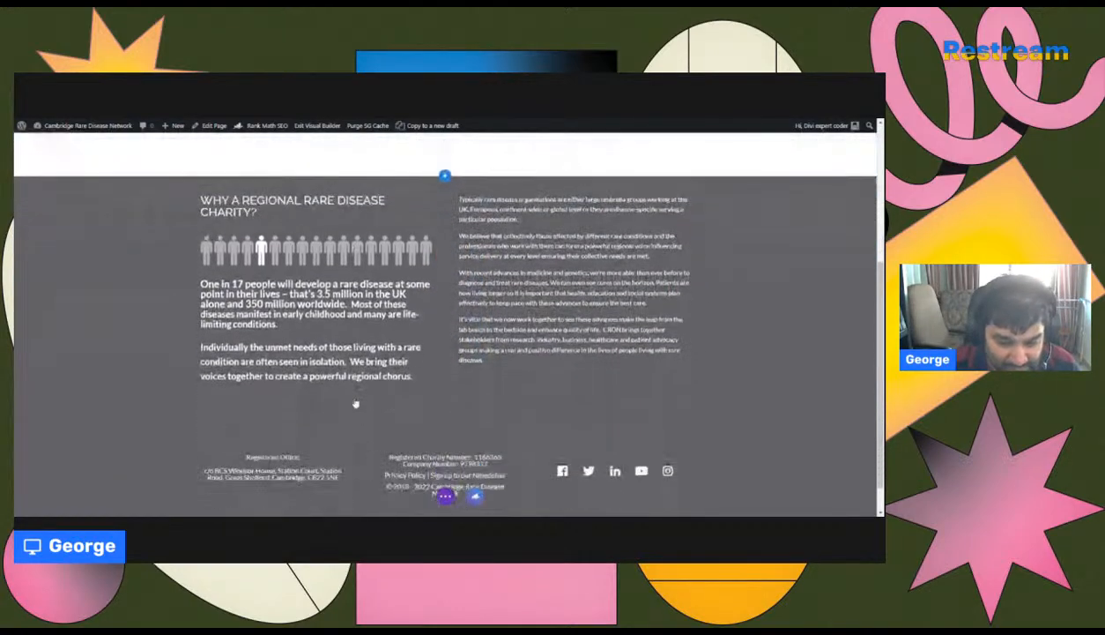
scroll(355, 403, up, 5)
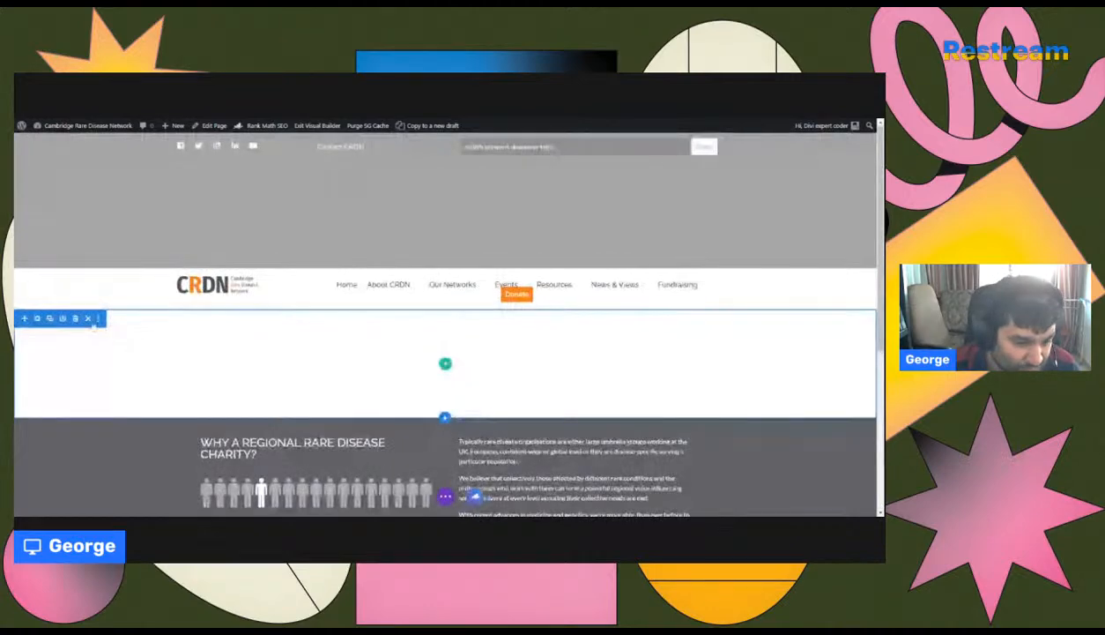
Delete the empty section above the inserted library section
click(81, 318)
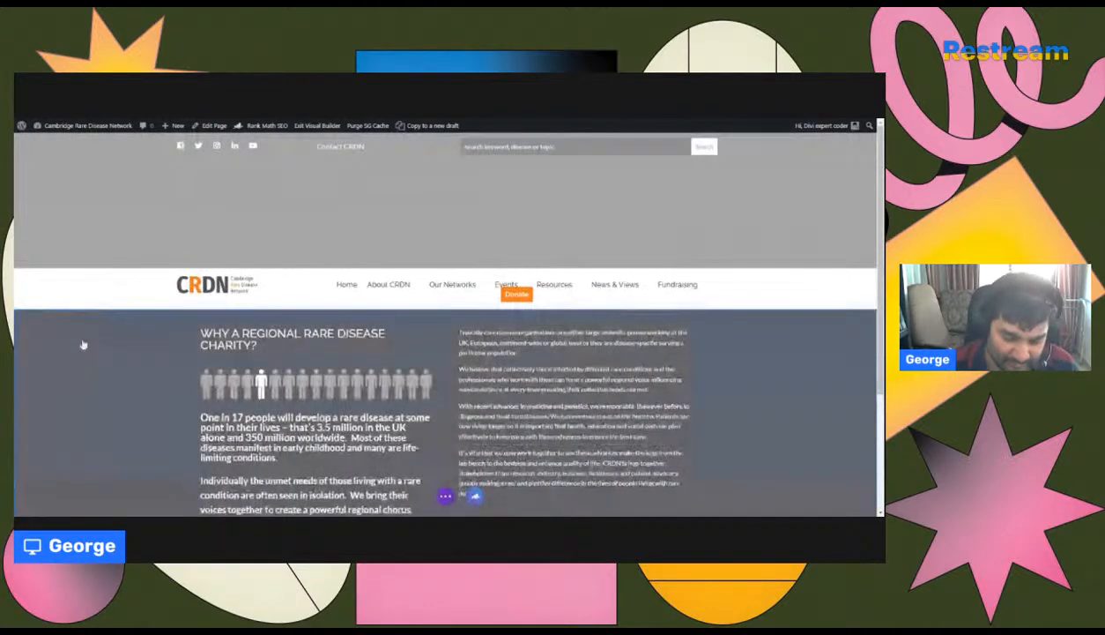
scroll(339, 438, down, 4)
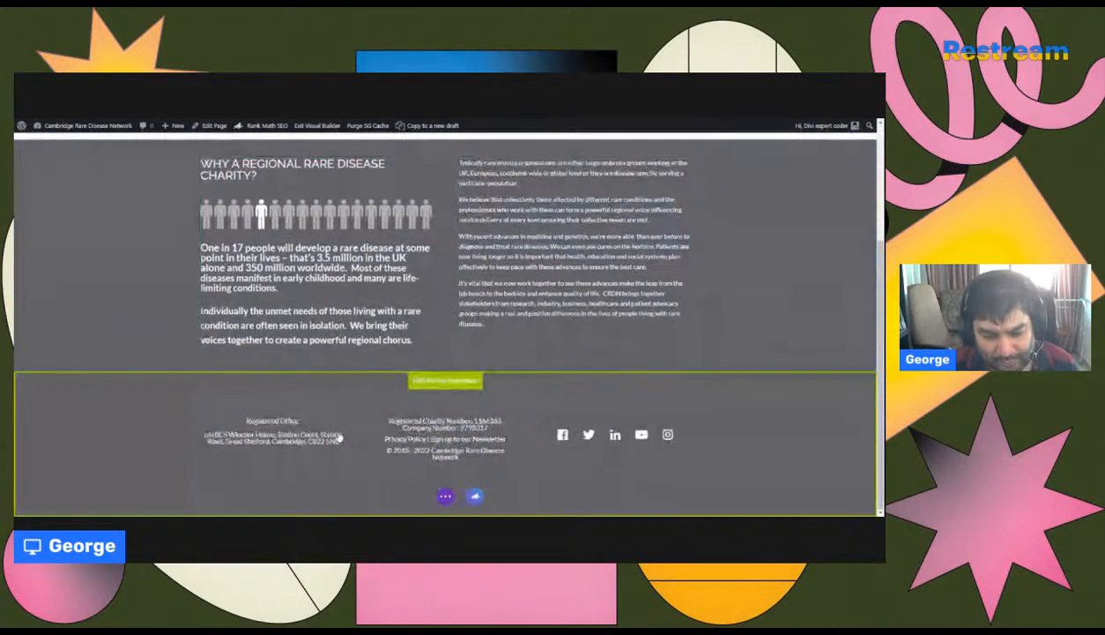
scroll(340, 438, up, 3)
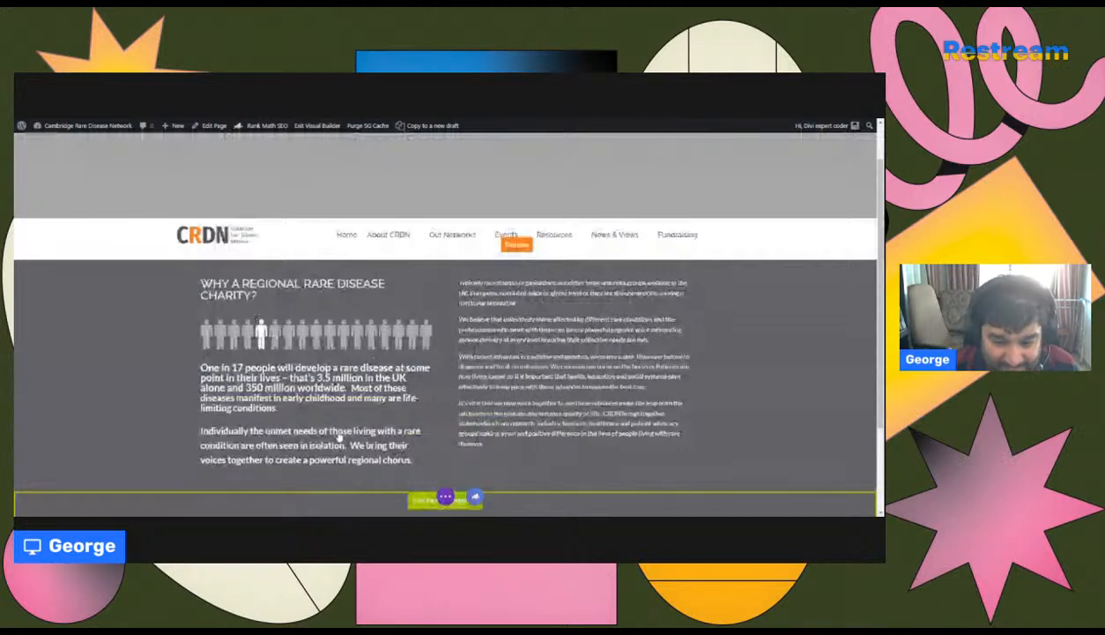
Insert the saved library row "ARDEnt return to CRDN button" below the section's existing two-column row
scroll(340, 438, down, 3)
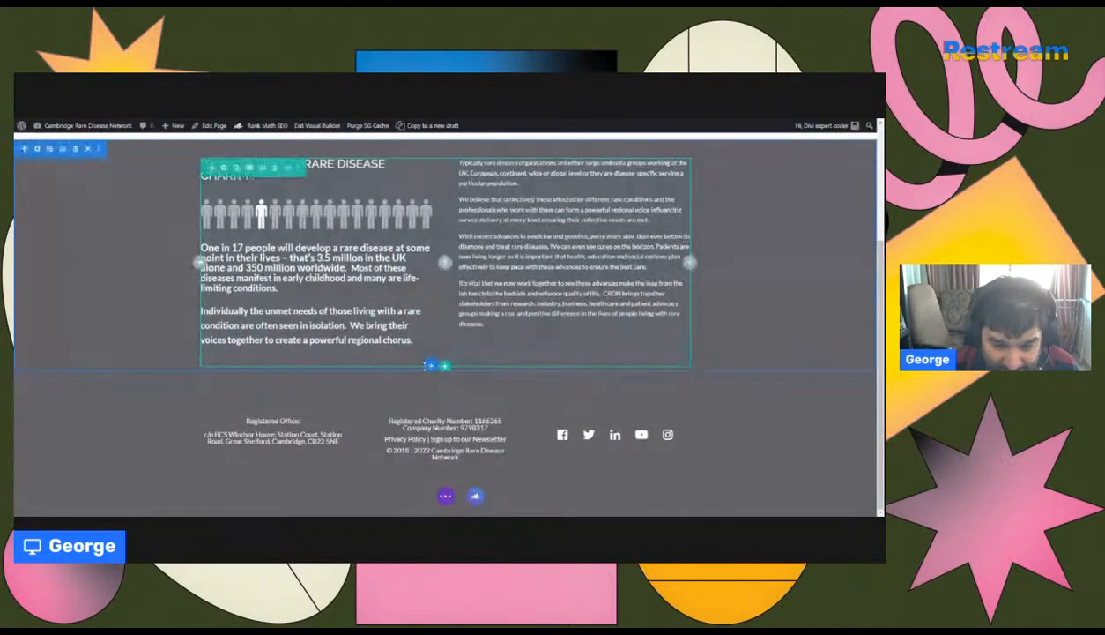
click(443, 365)
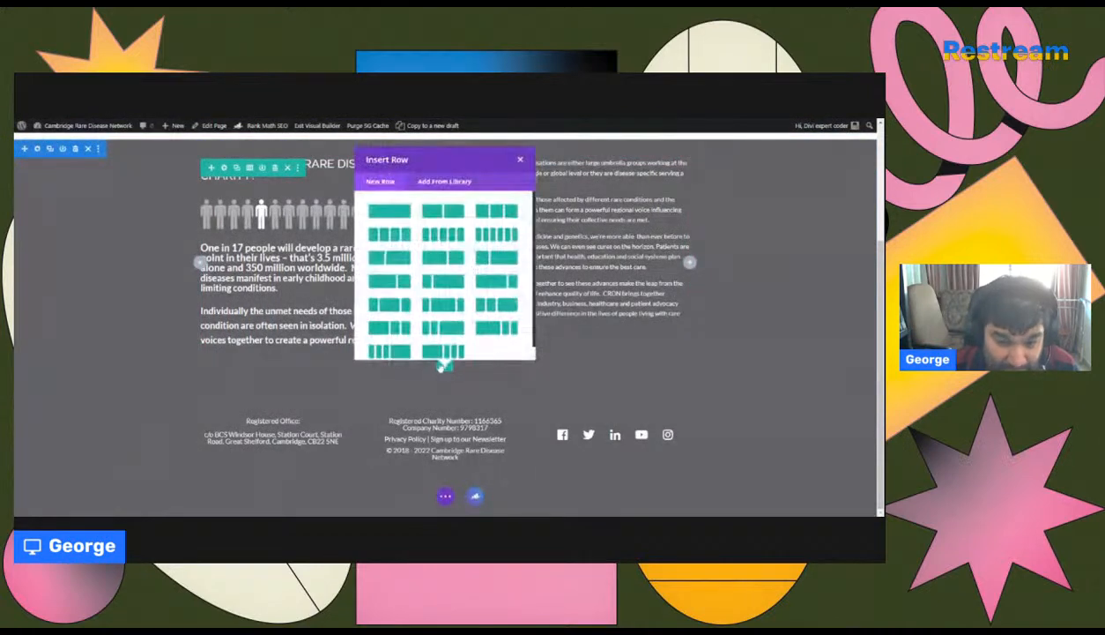
click(418, 182)
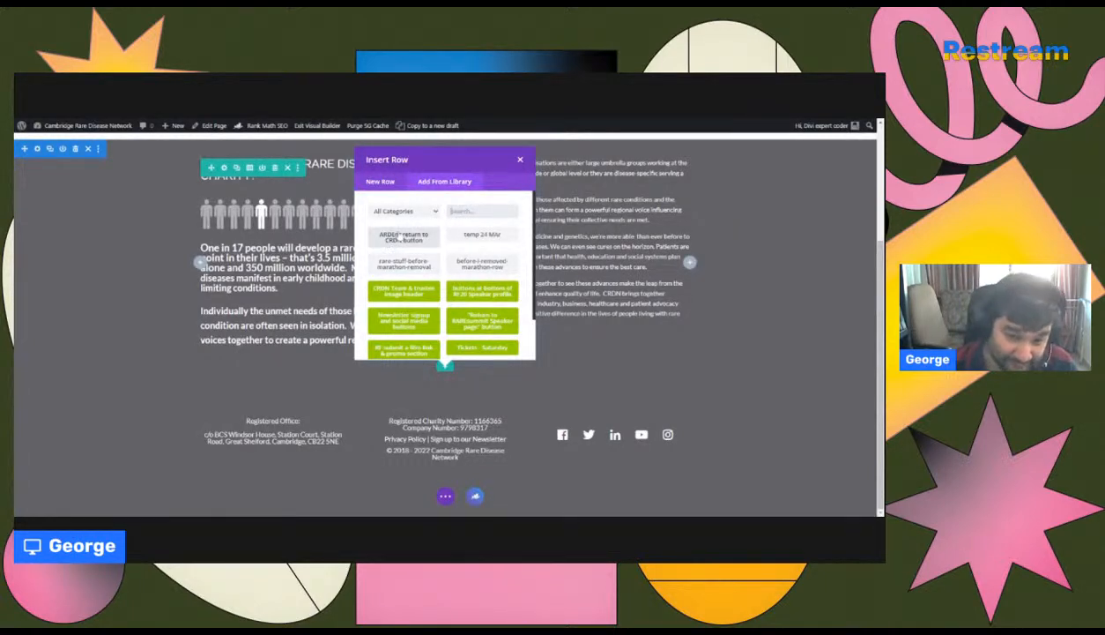
scroll(423, 264, down, 1)
scroll(427, 282, up, 1)
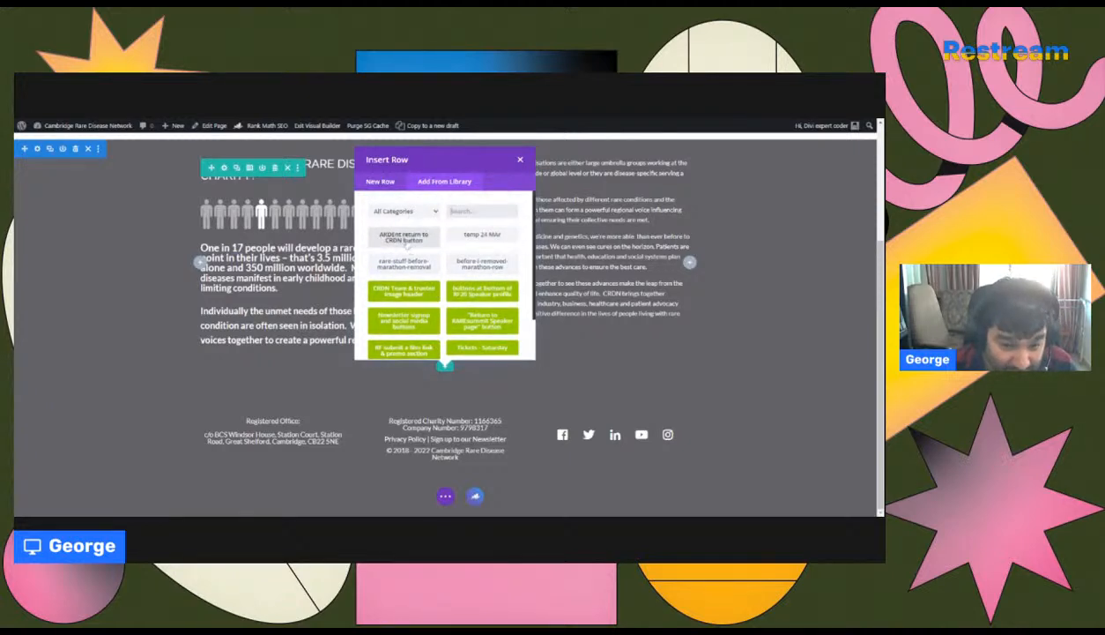
click(403, 237)
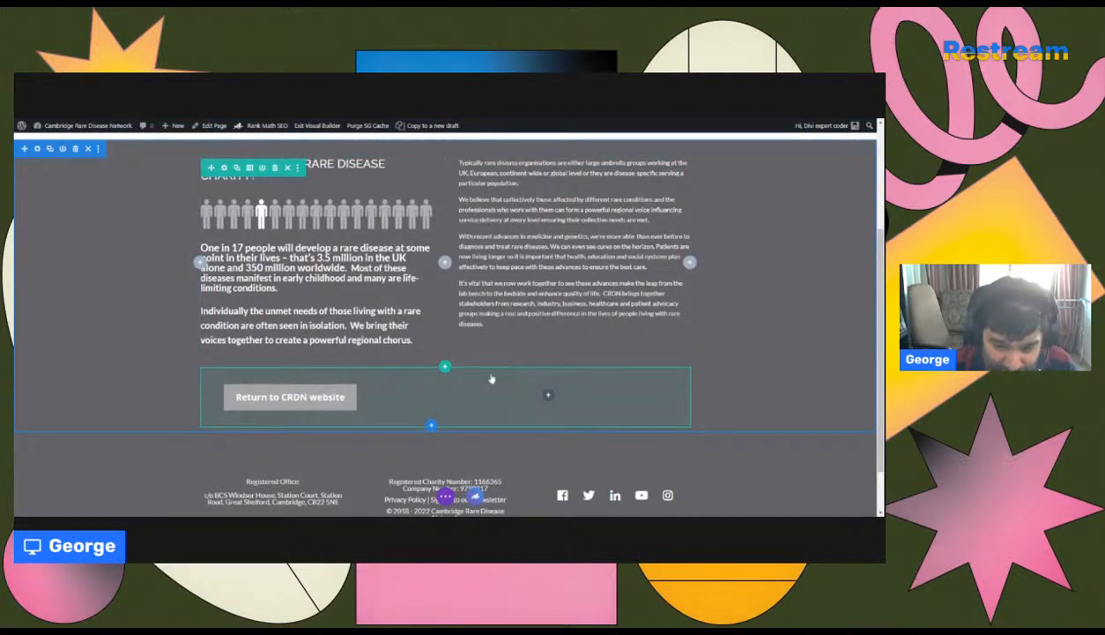
Insert the saved library module "Companies Forum - previous meeting details (Made MAR 2021)" into the empty column beside the Return to CRDN website button
click(547, 397)
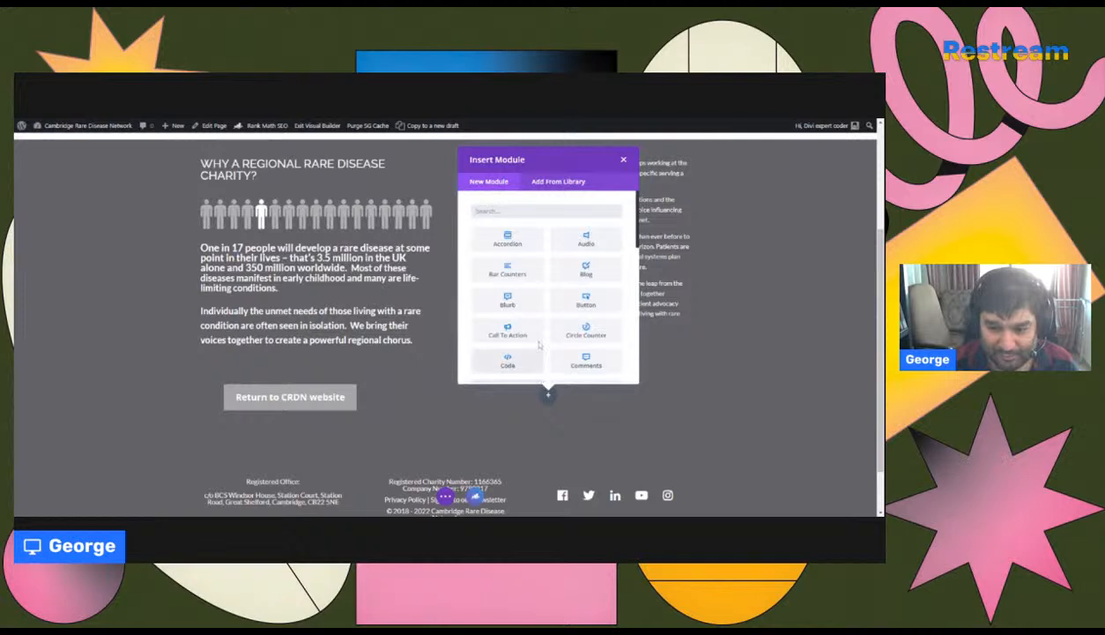
click(553, 182)
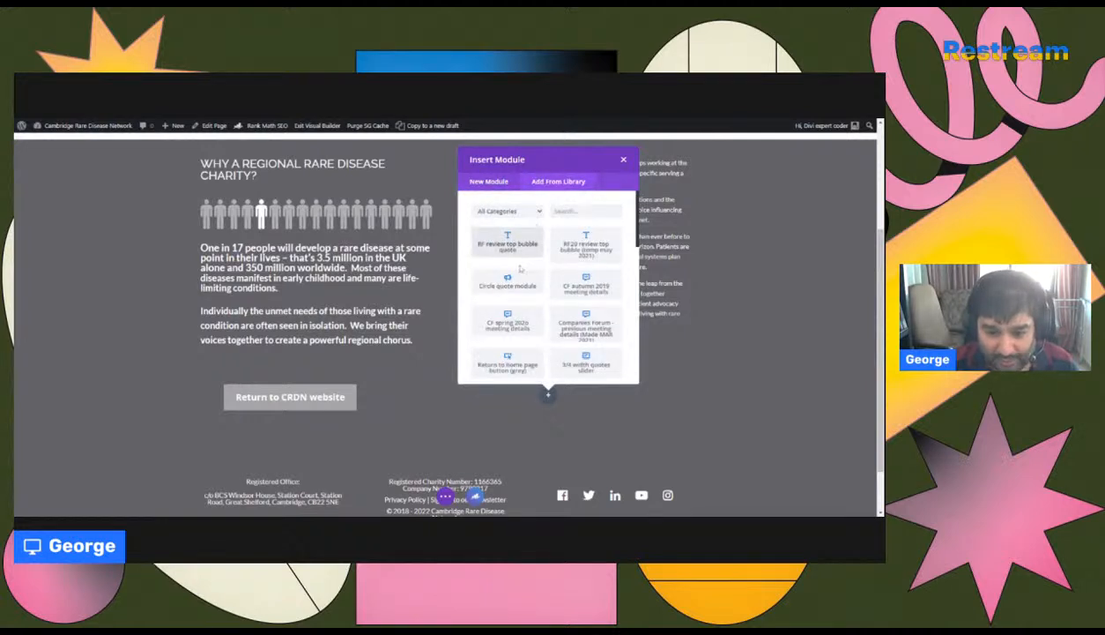
scroll(507, 290, down, 4)
scroll(495, 310, up, 4)
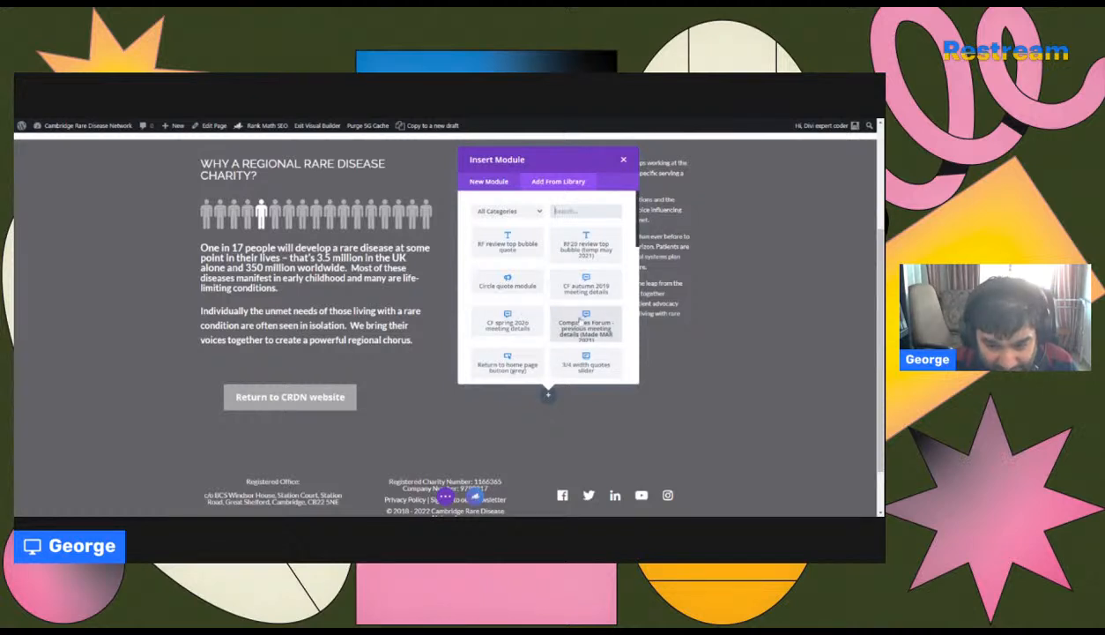
click(578, 322)
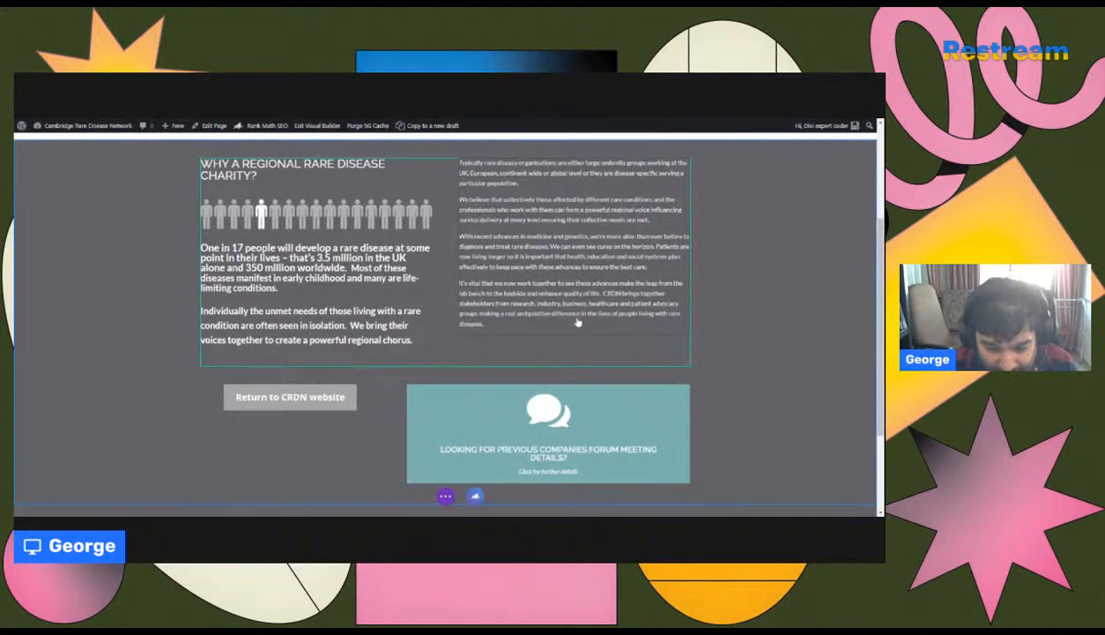
scroll(577, 425, down, 3)
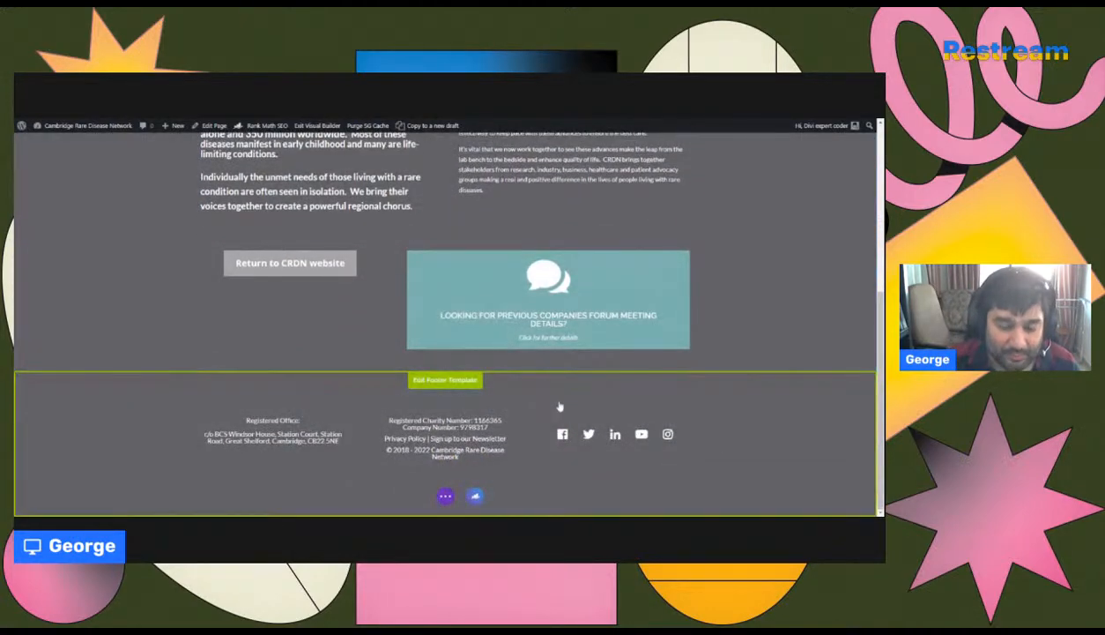
scroll(559, 407, up, 4)
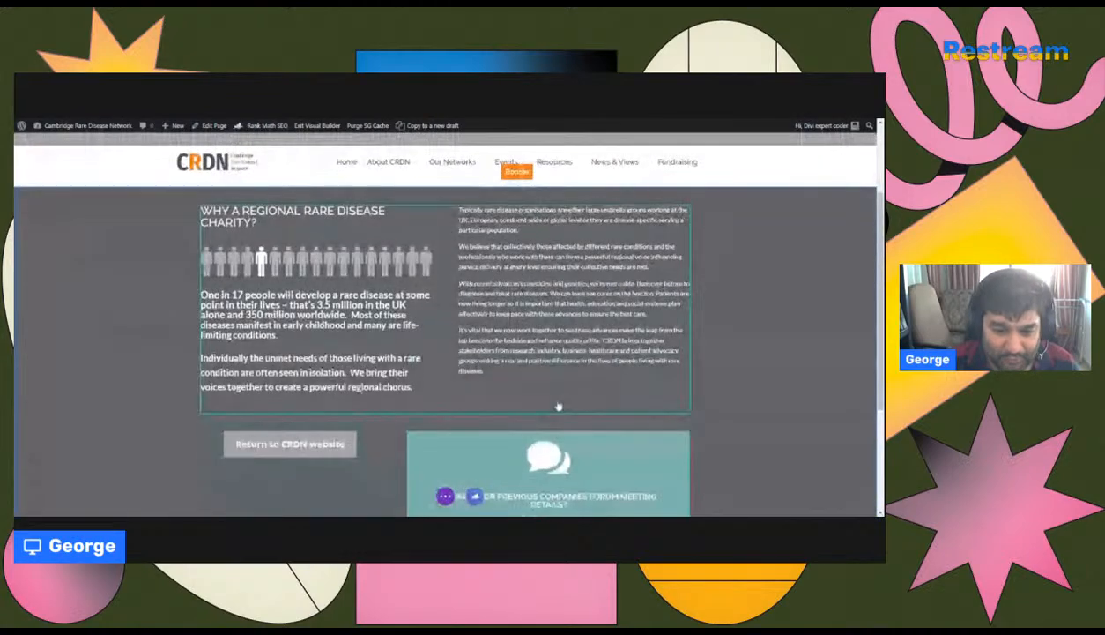